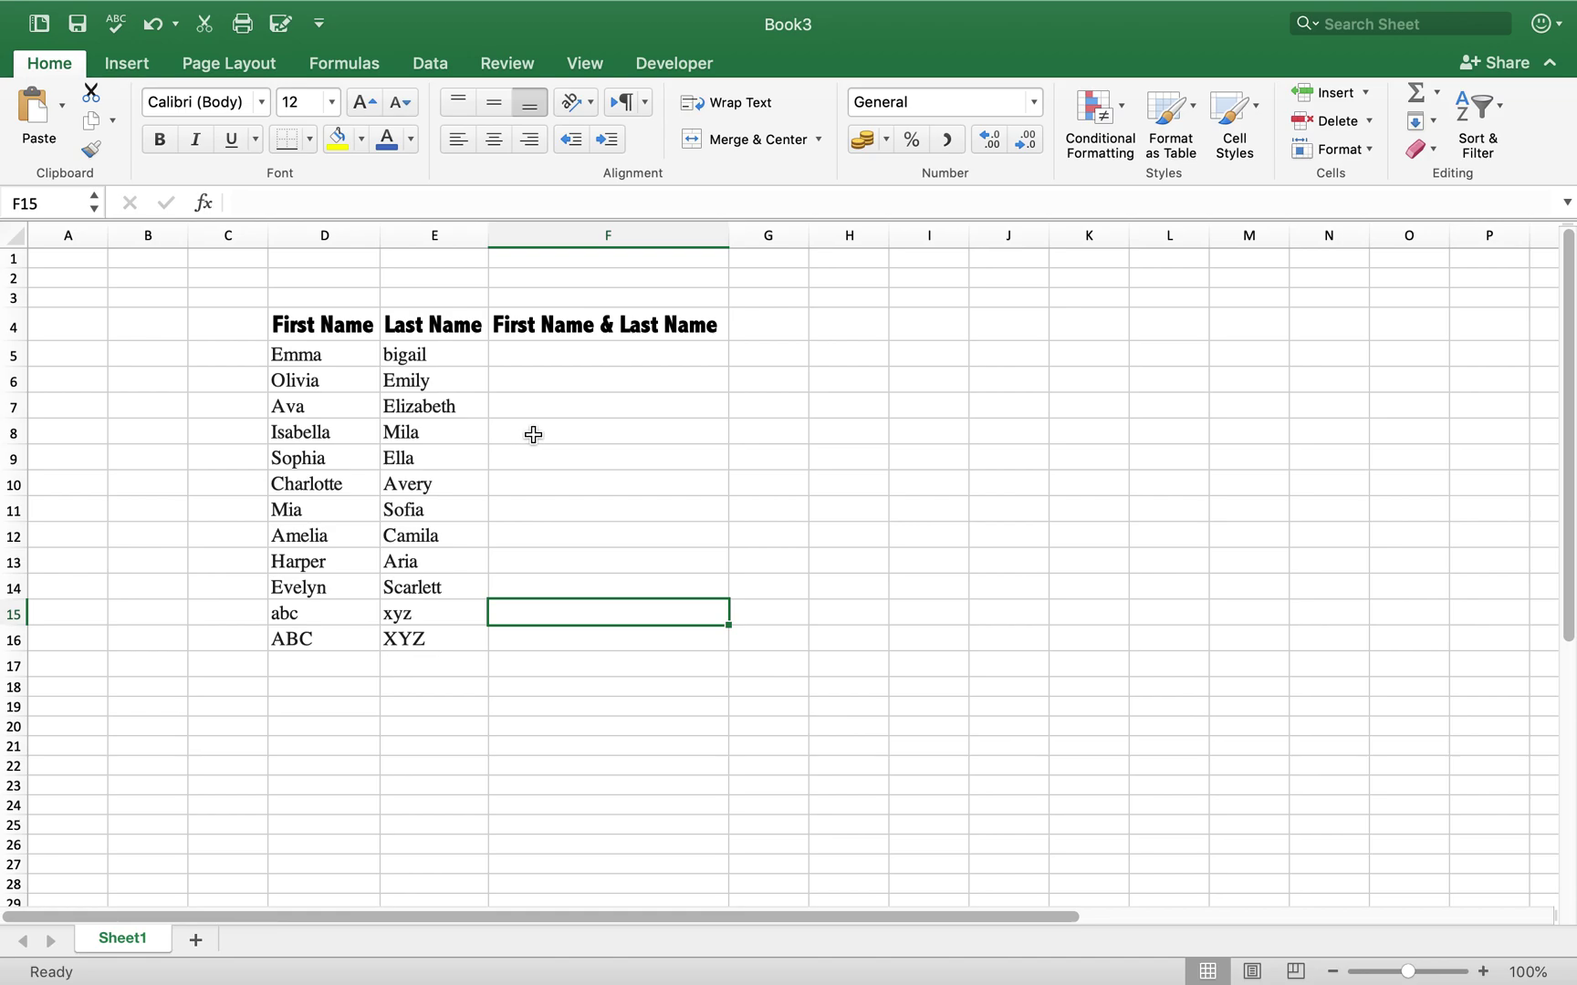
# Step: Enter 'Mia Sofia' in F11 as the example combined name
pyautogui.click(515, 506)
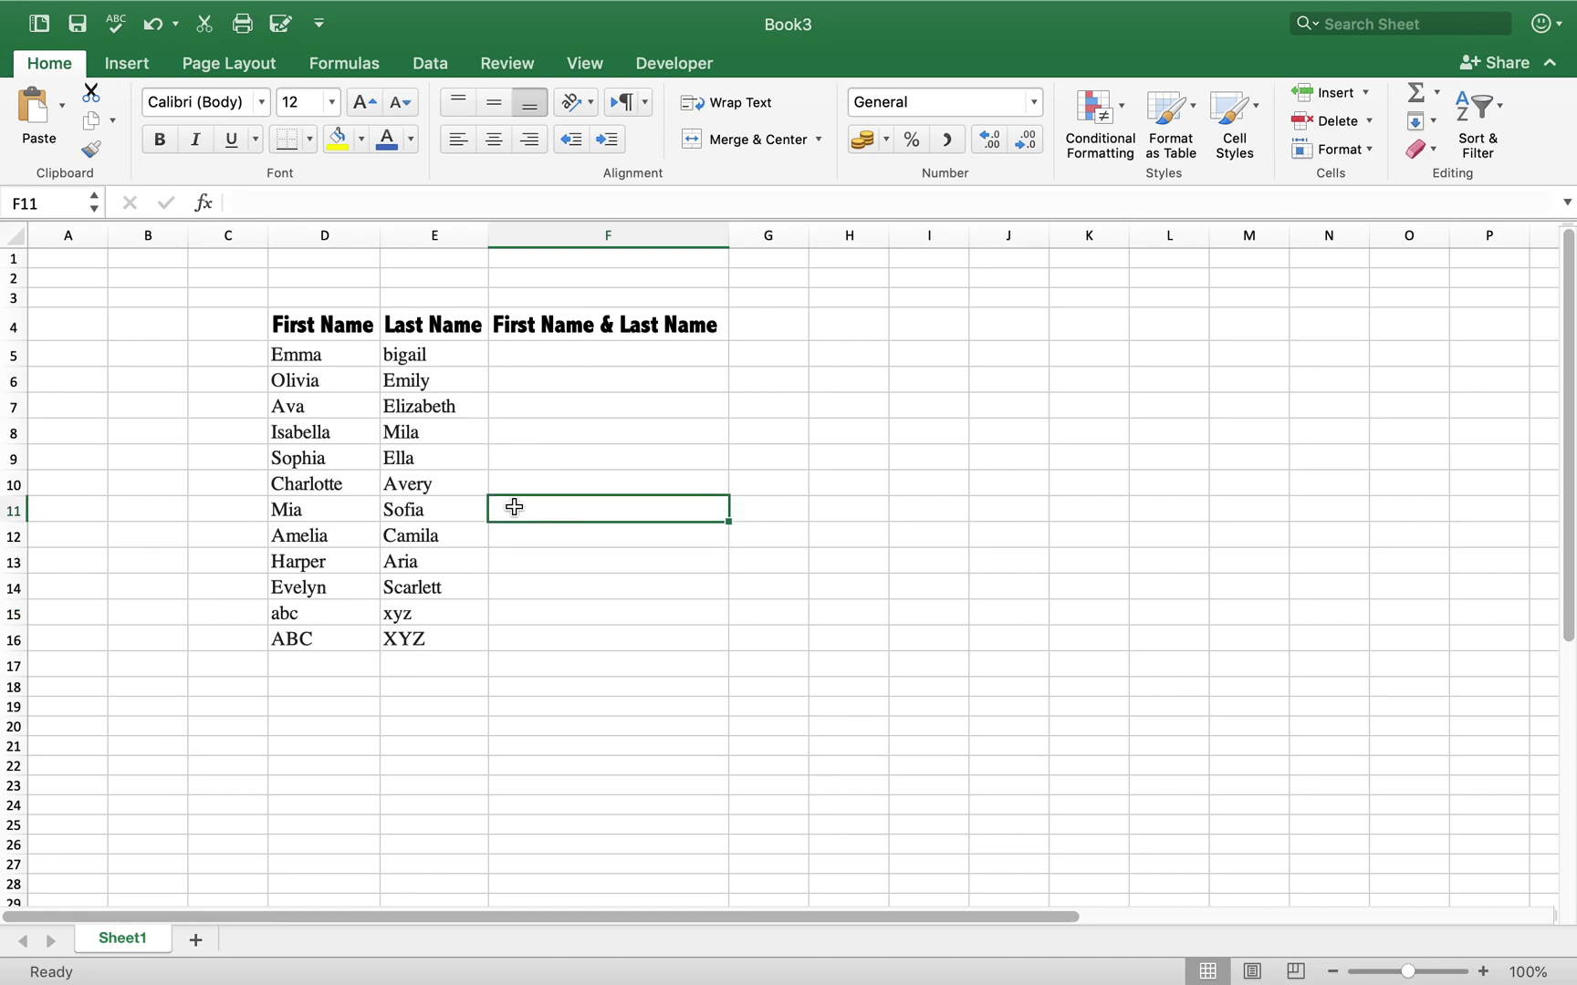
pyautogui.write('Mia')
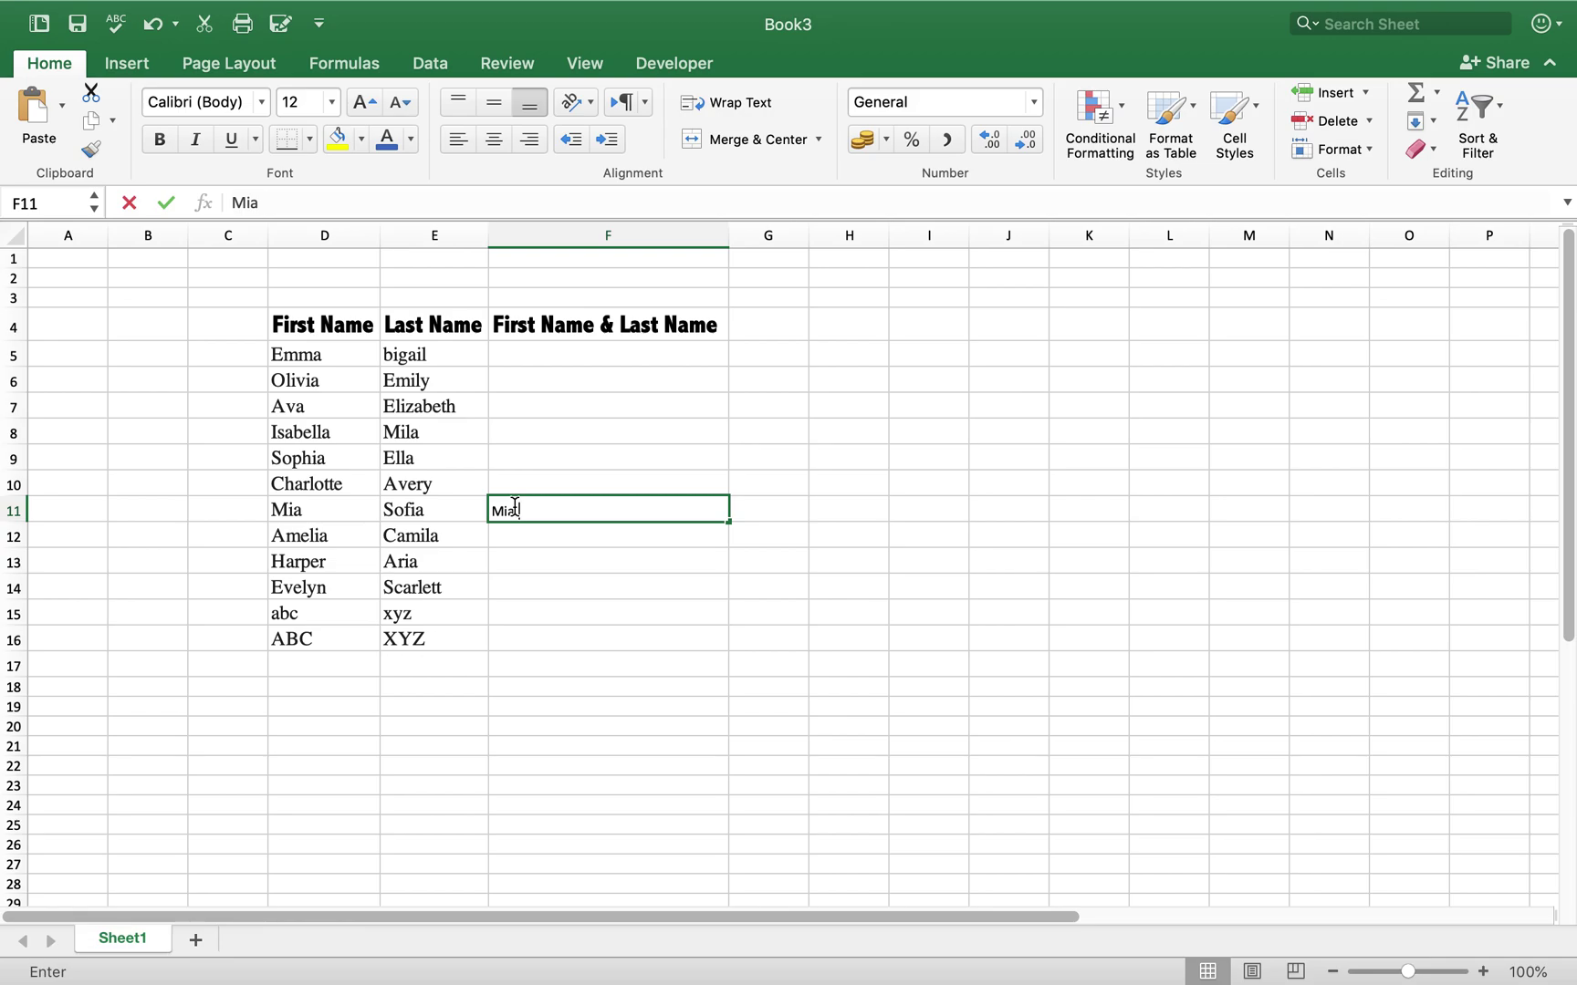
pyautogui.write(' Sof')
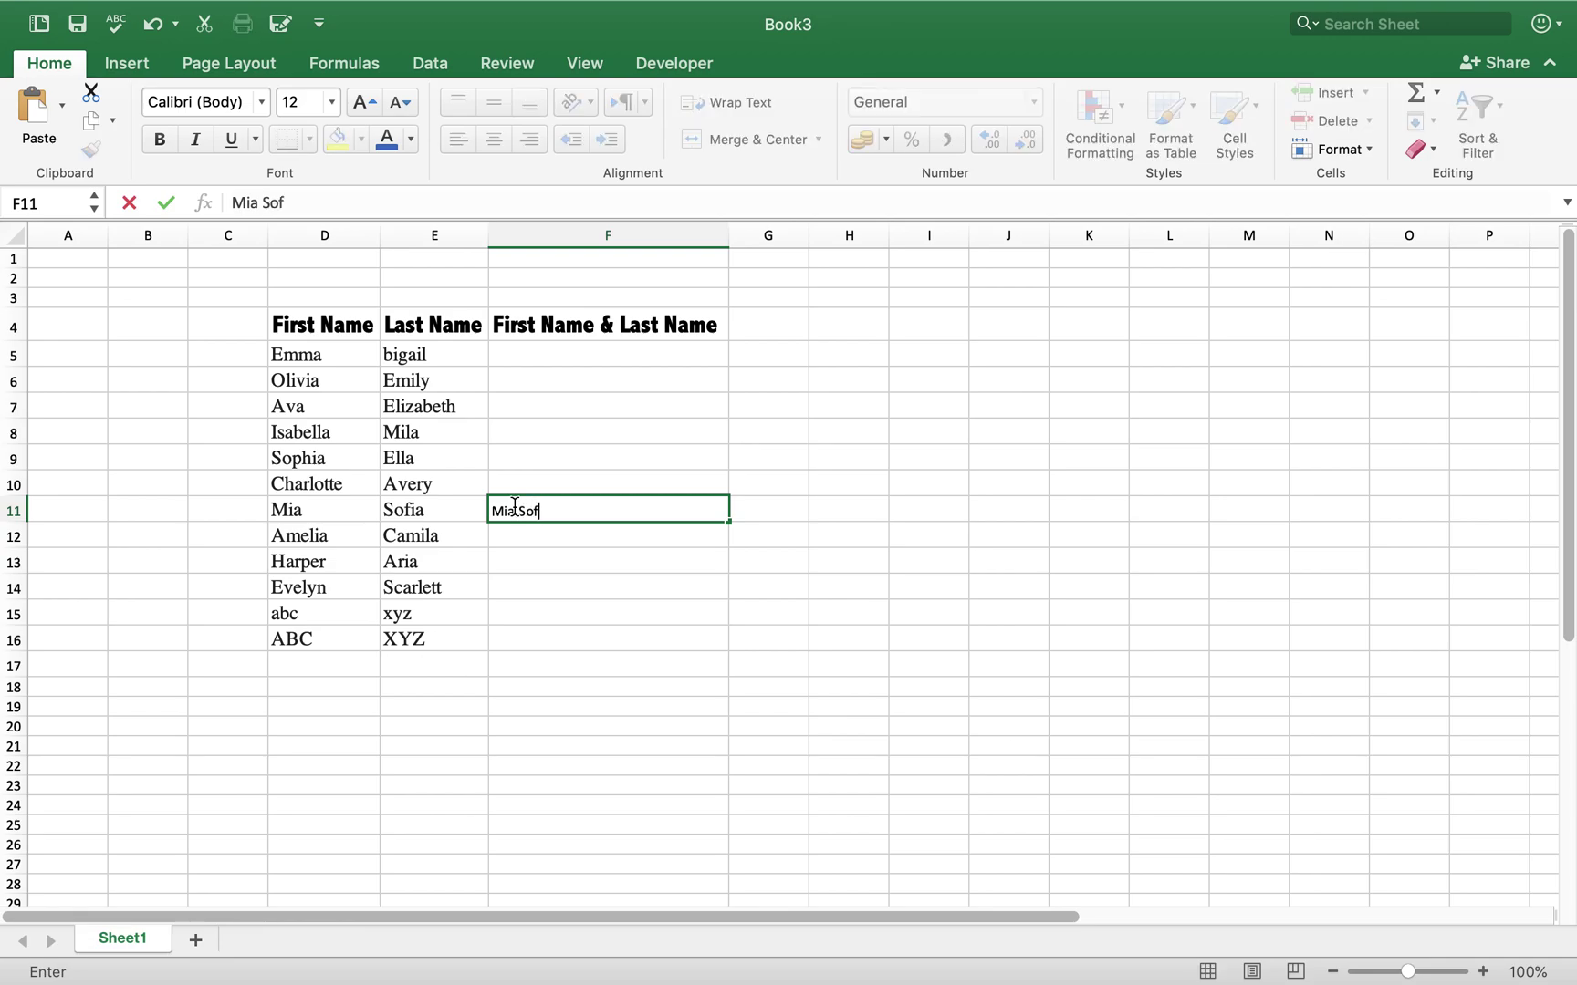
pyautogui.write('ia')
pyautogui.click(648, 591)
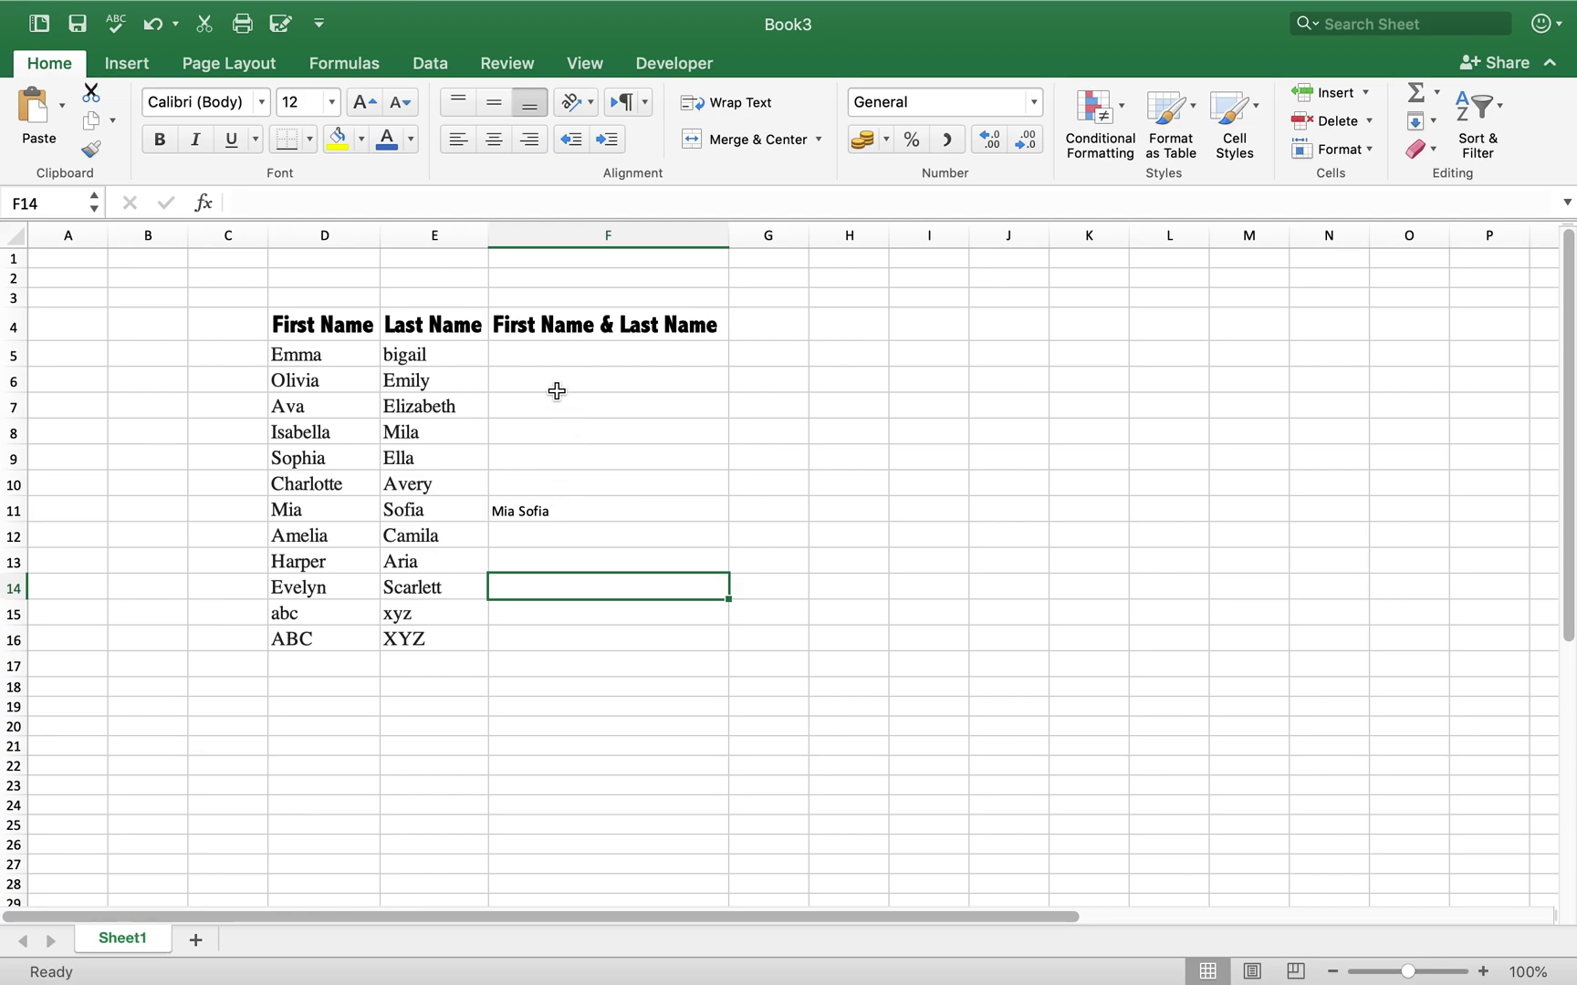
# Step: Flash Fill F5:F16 with combined names, from 'Emma bigail' to 'ABC XYZ'
pyautogui.moveTo(545, 354); pyautogui.dragTo(550, 613)
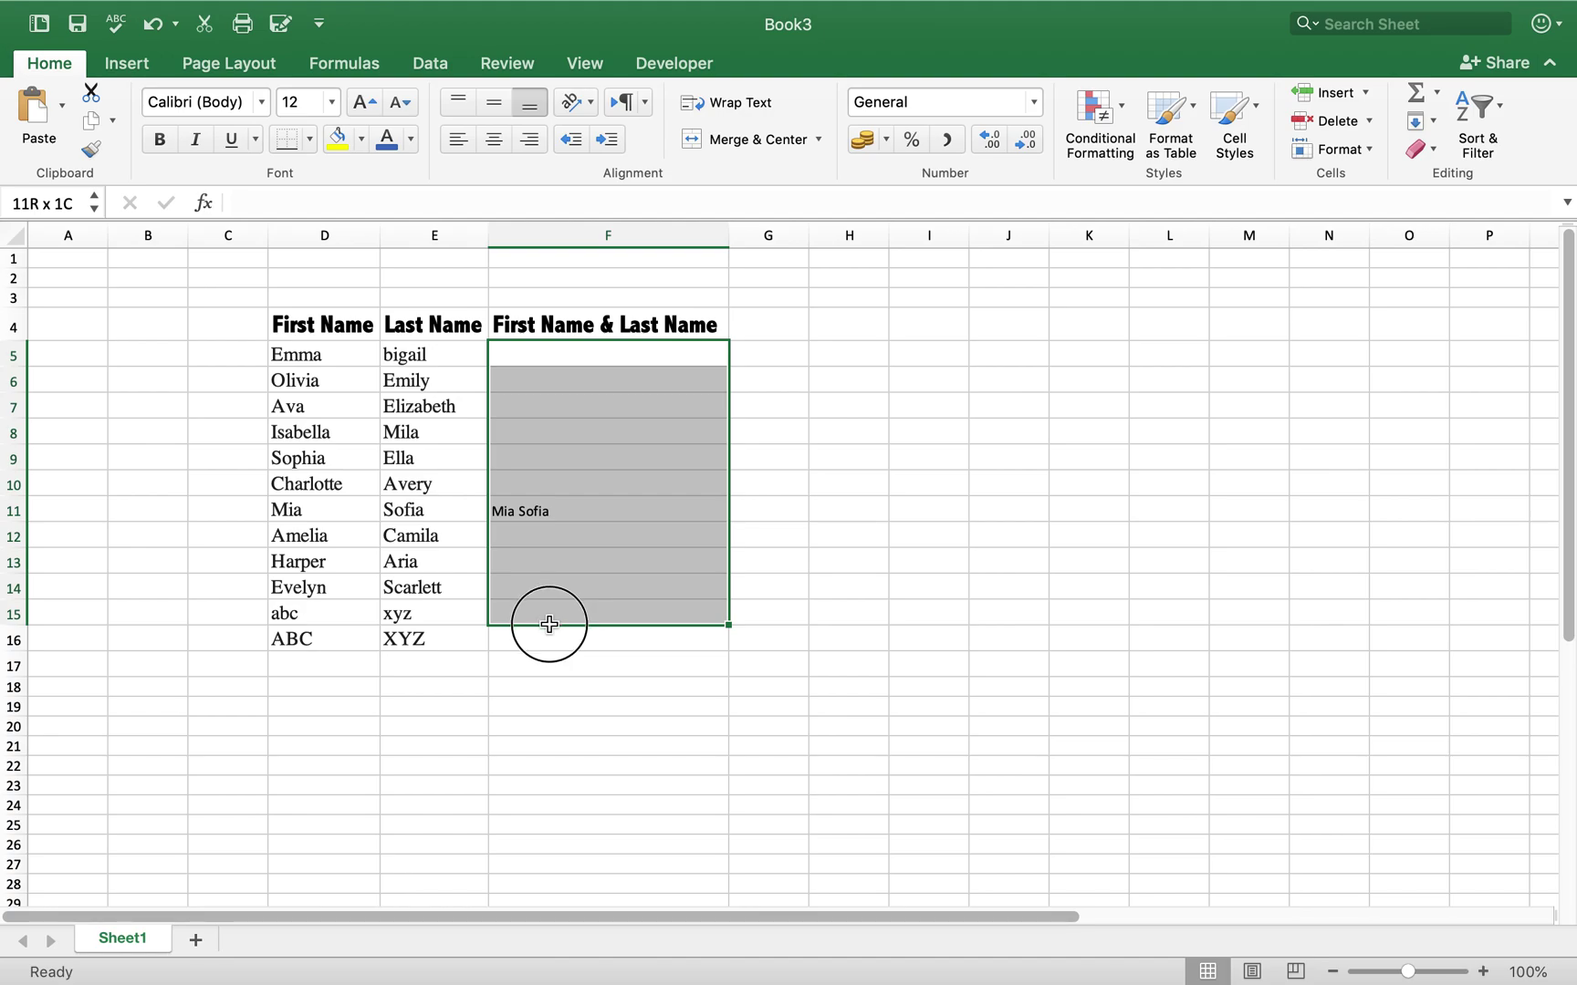
pyautogui.moveTo(549, 613); pyautogui.dragTo(552, 632)
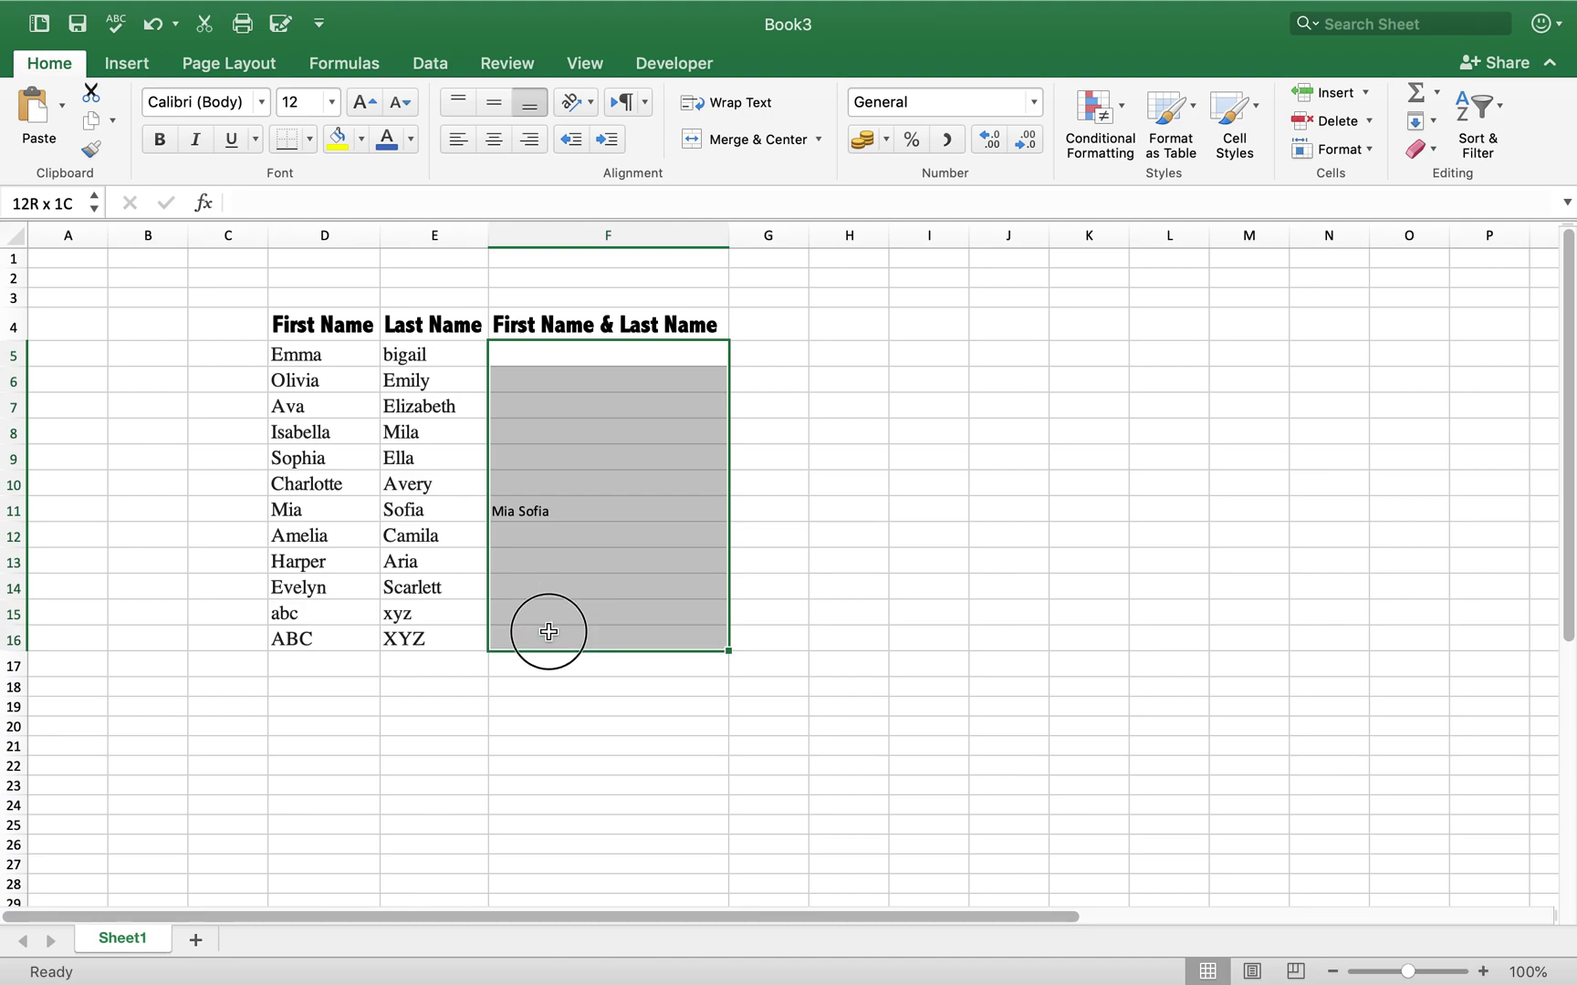
pyautogui.click(422, 65)
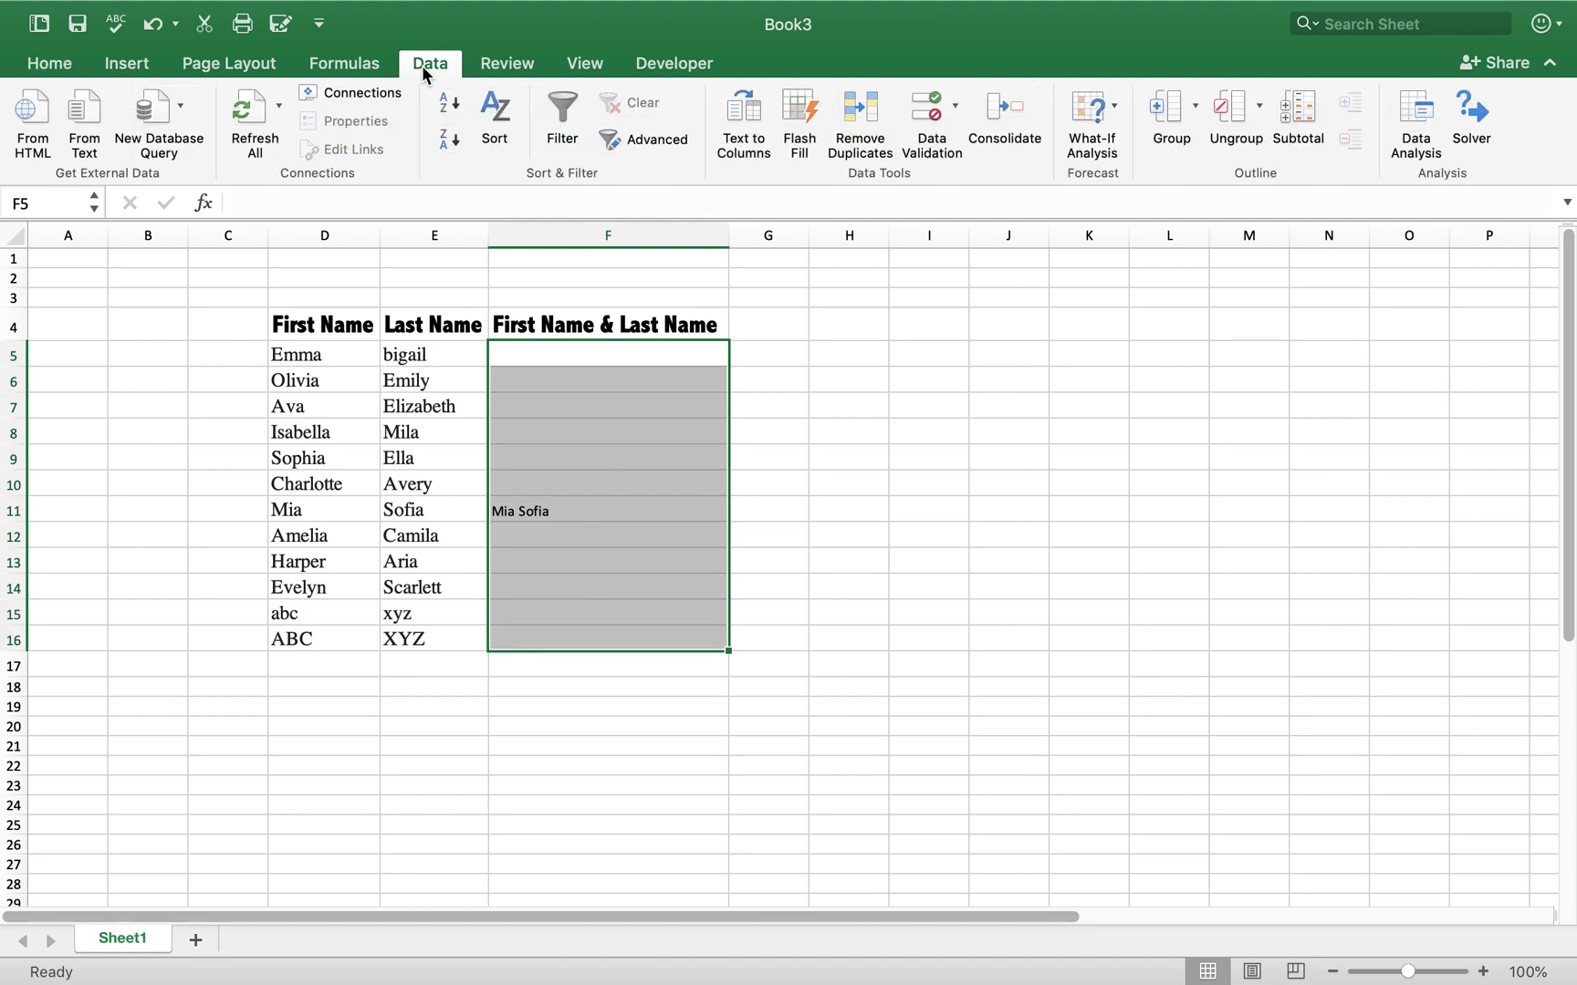
pyautogui.click(805, 111)
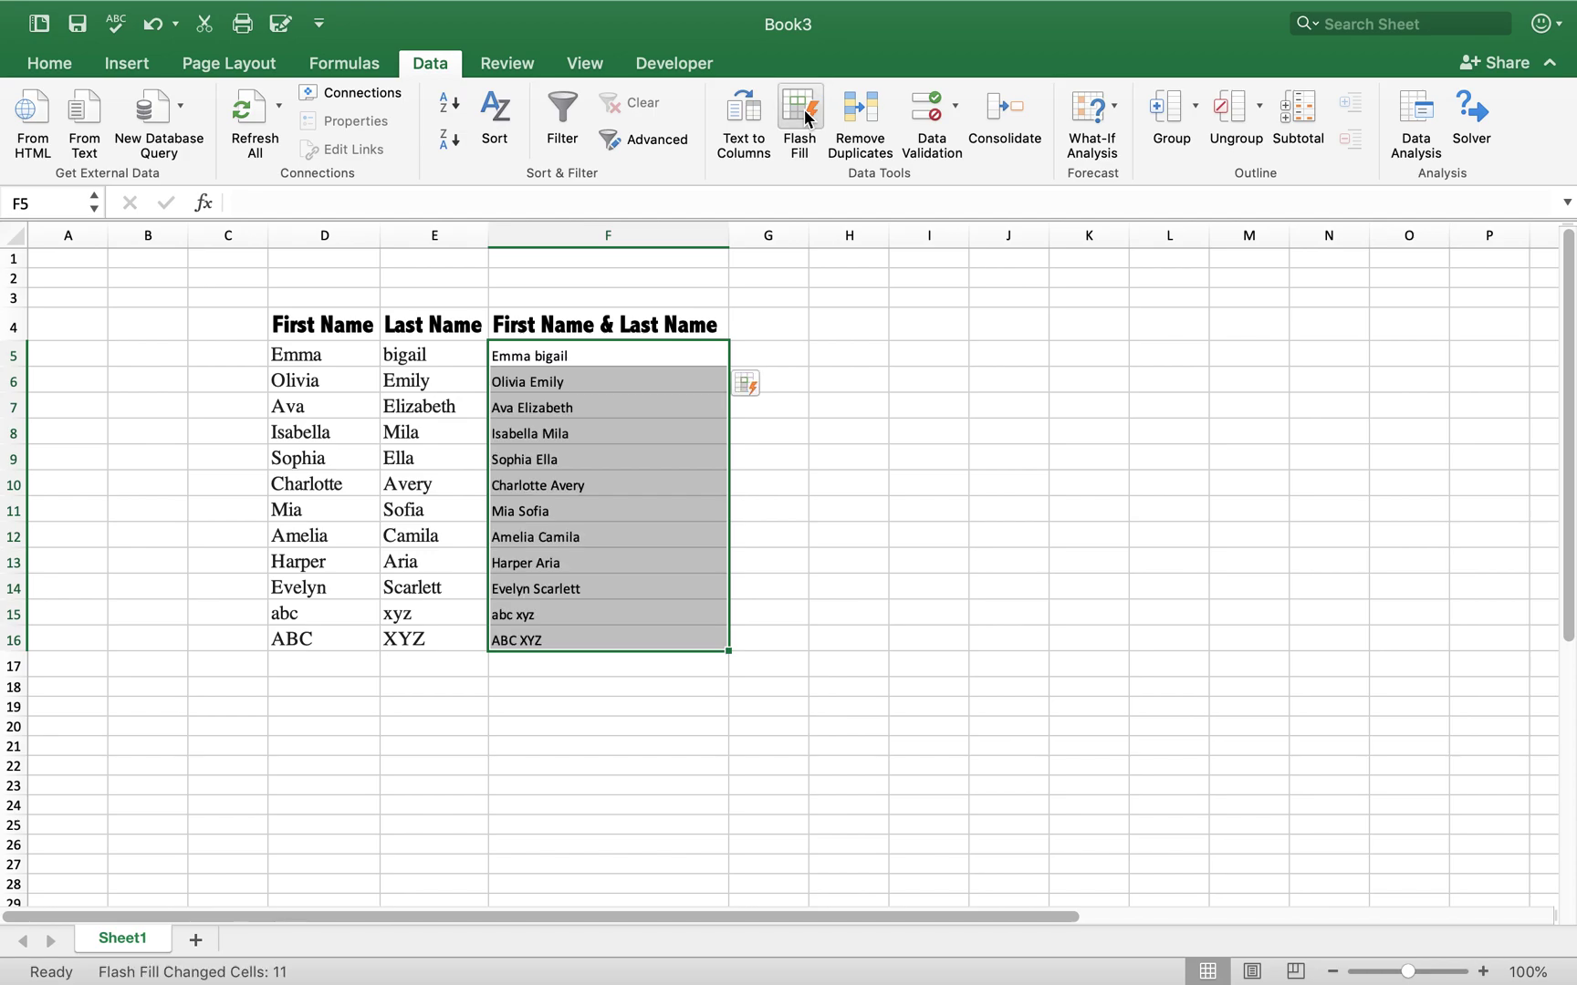
pyautogui.click(953, 390)
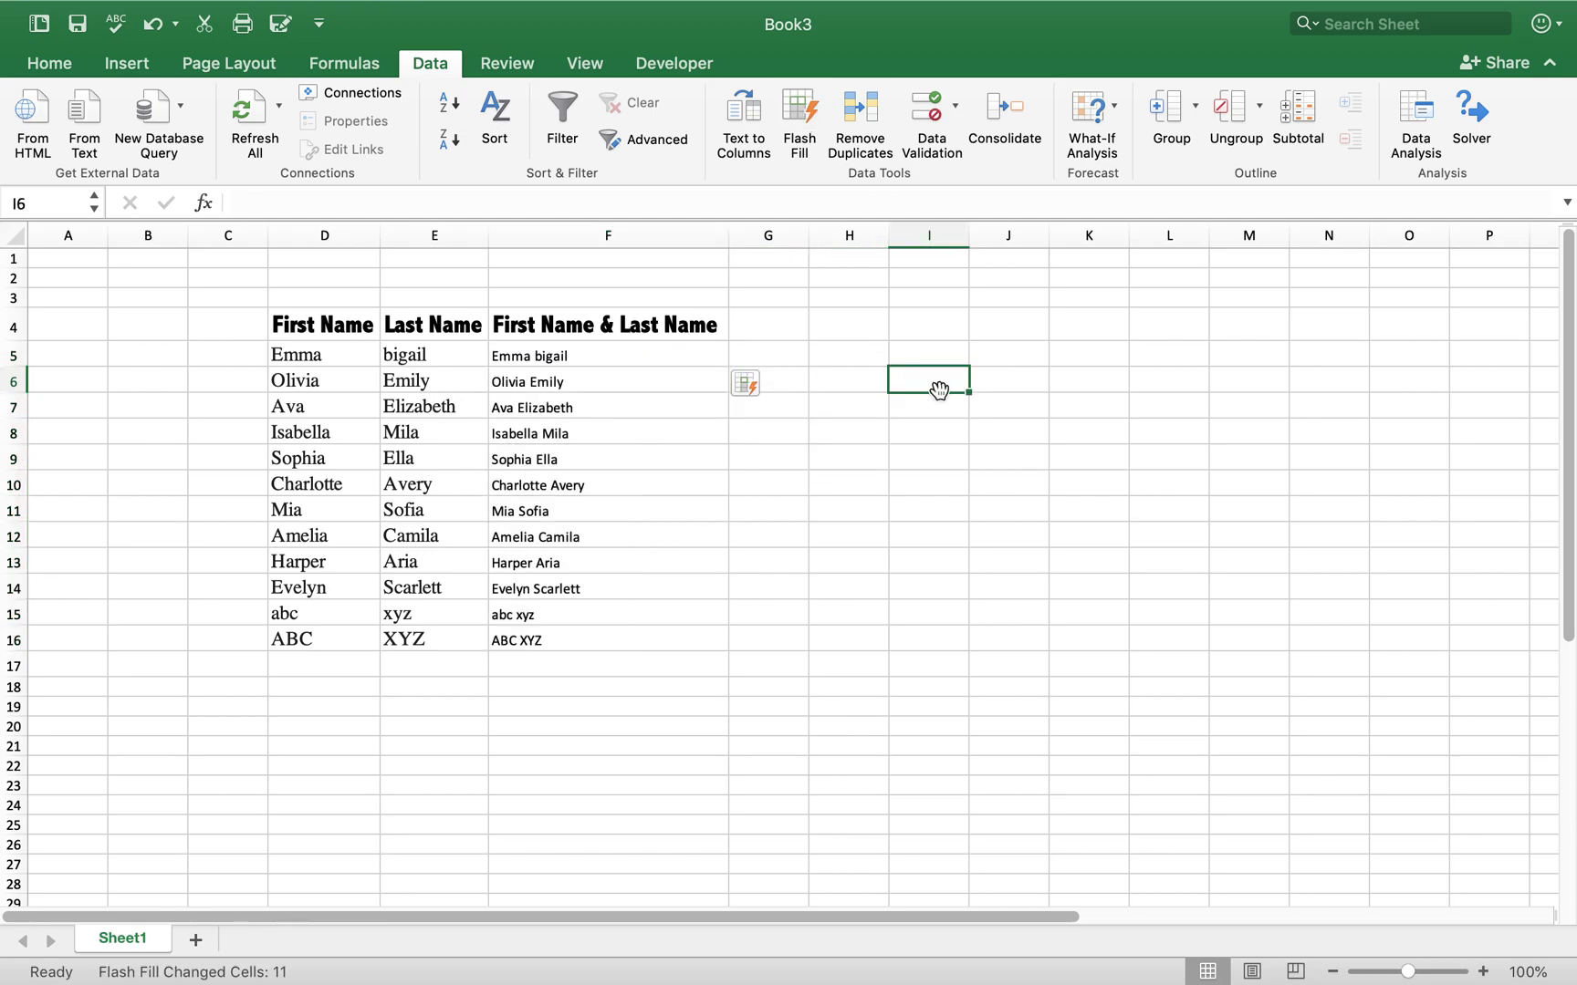
pyautogui.click(303, 354)
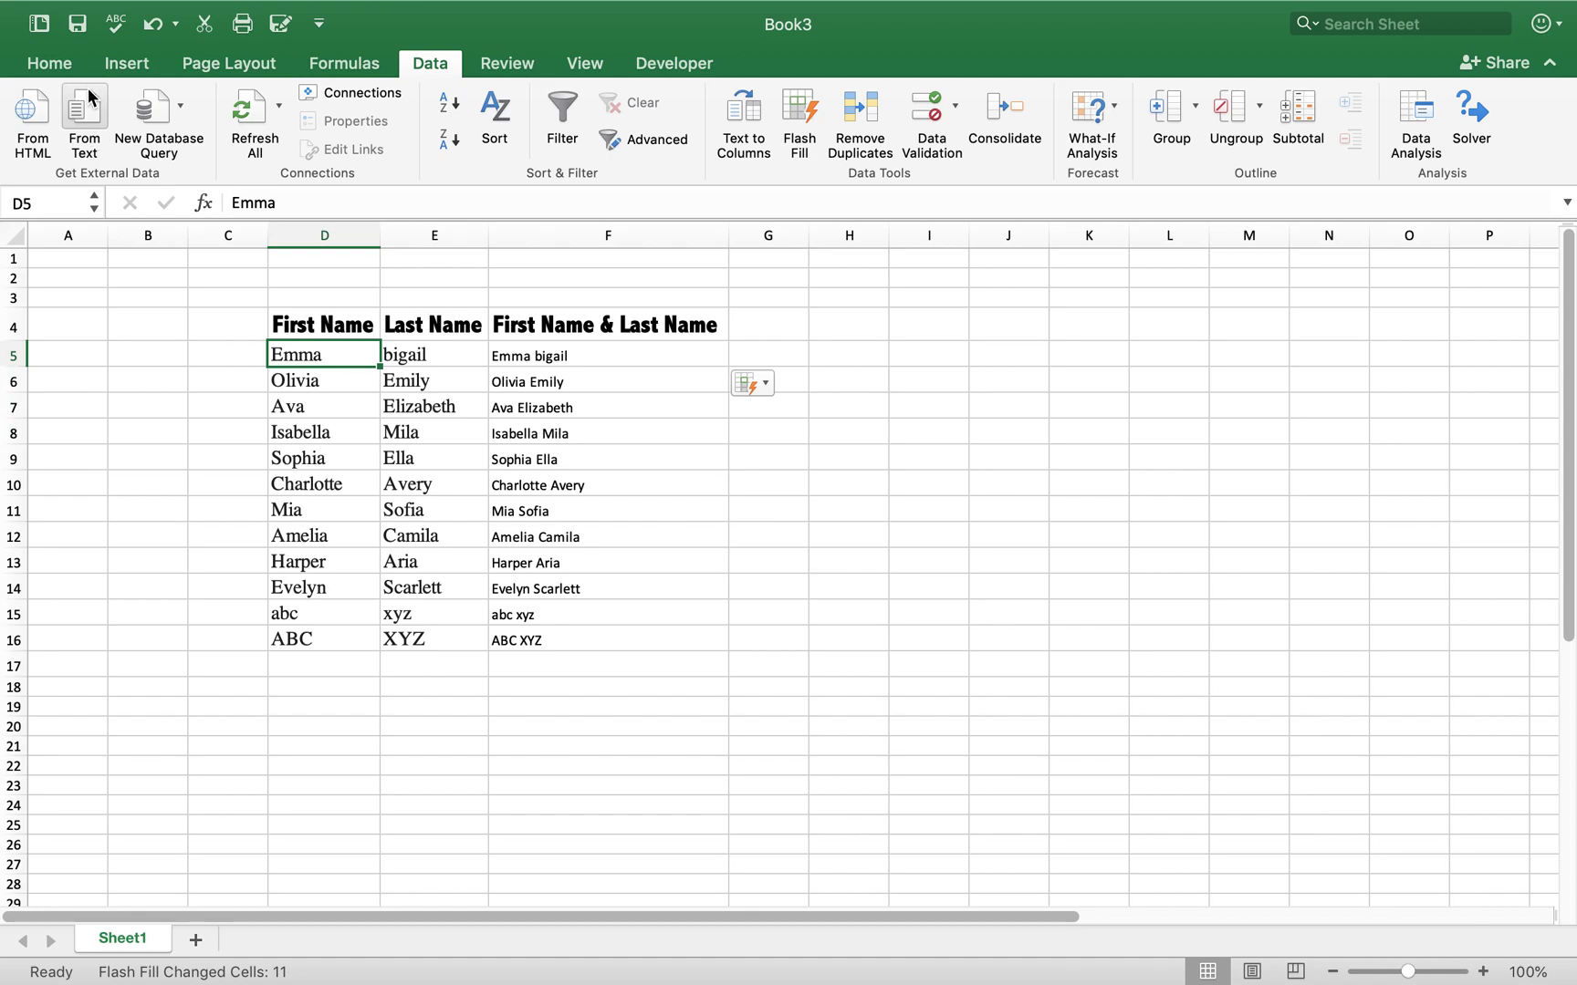
# Step: Copy the Emma cell's font and size onto F5:F16 with Format Painter
pyautogui.click(49, 64)
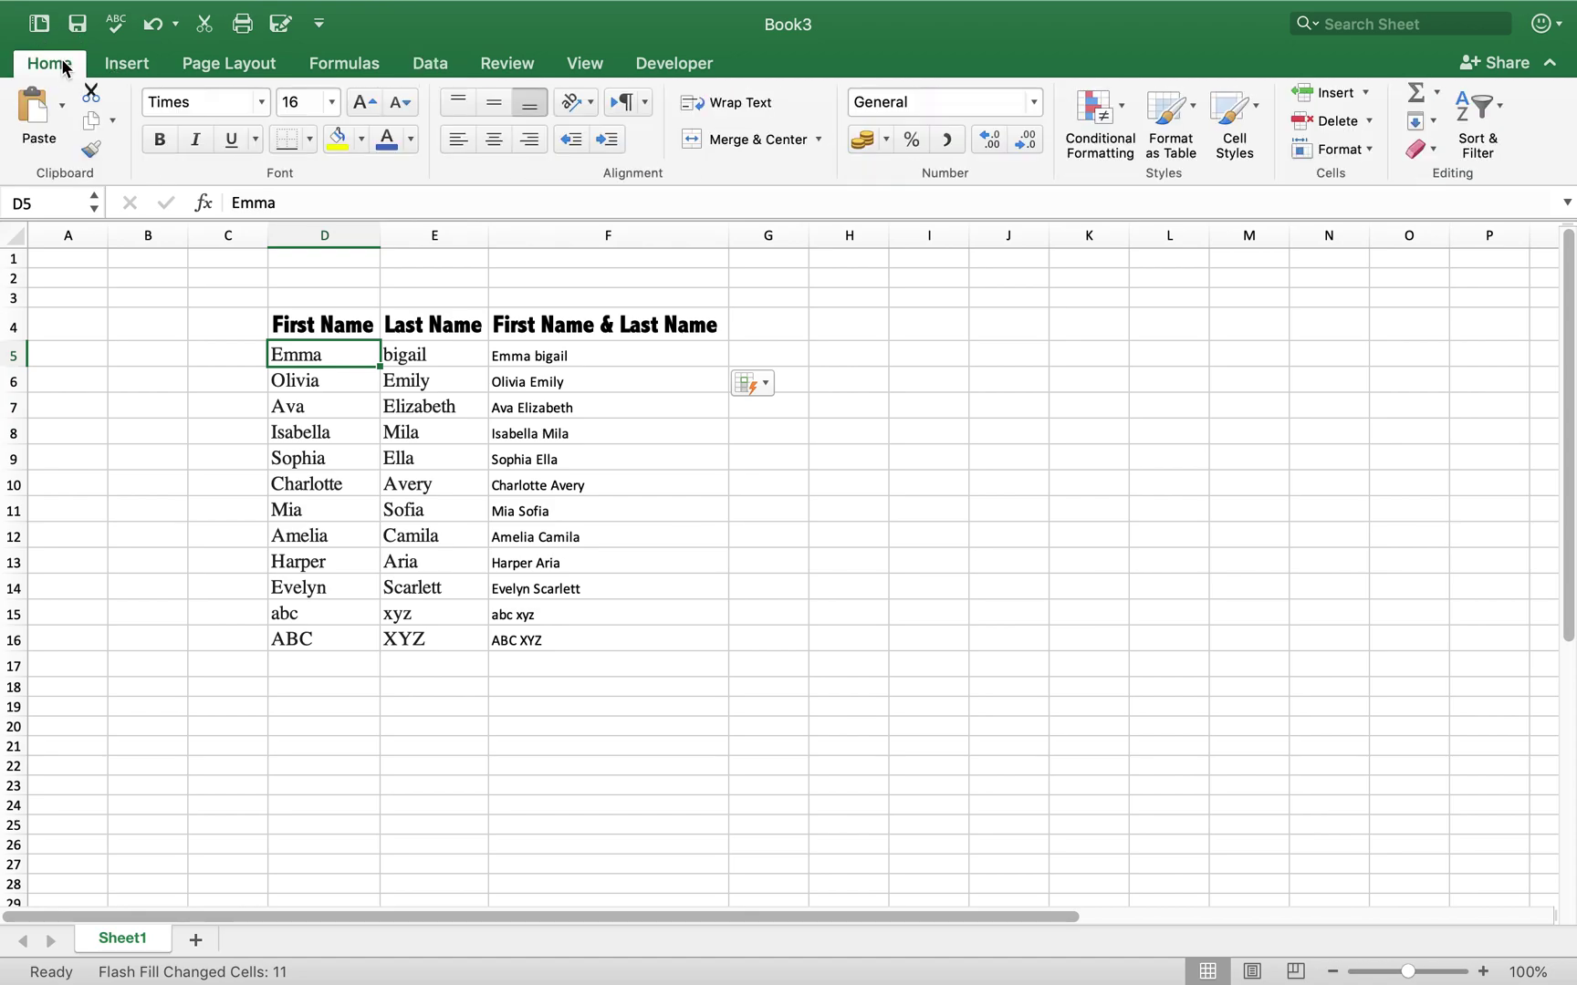
pyautogui.click(91, 150)
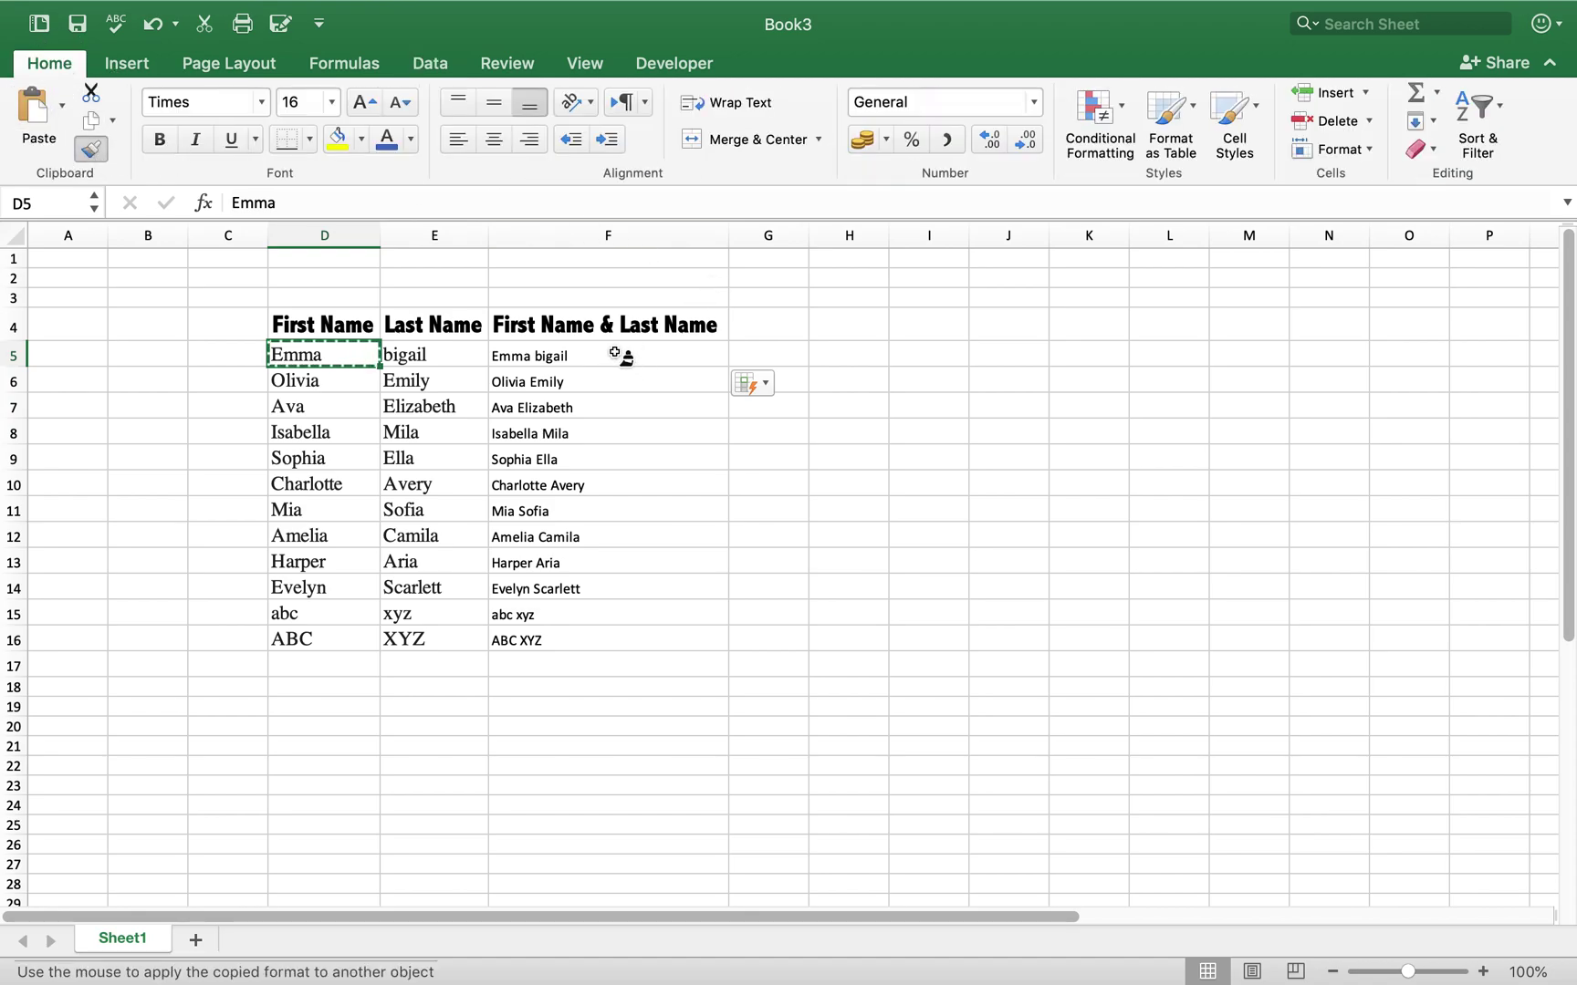
pyautogui.moveTo(615, 358); pyautogui.dragTo(634, 639)
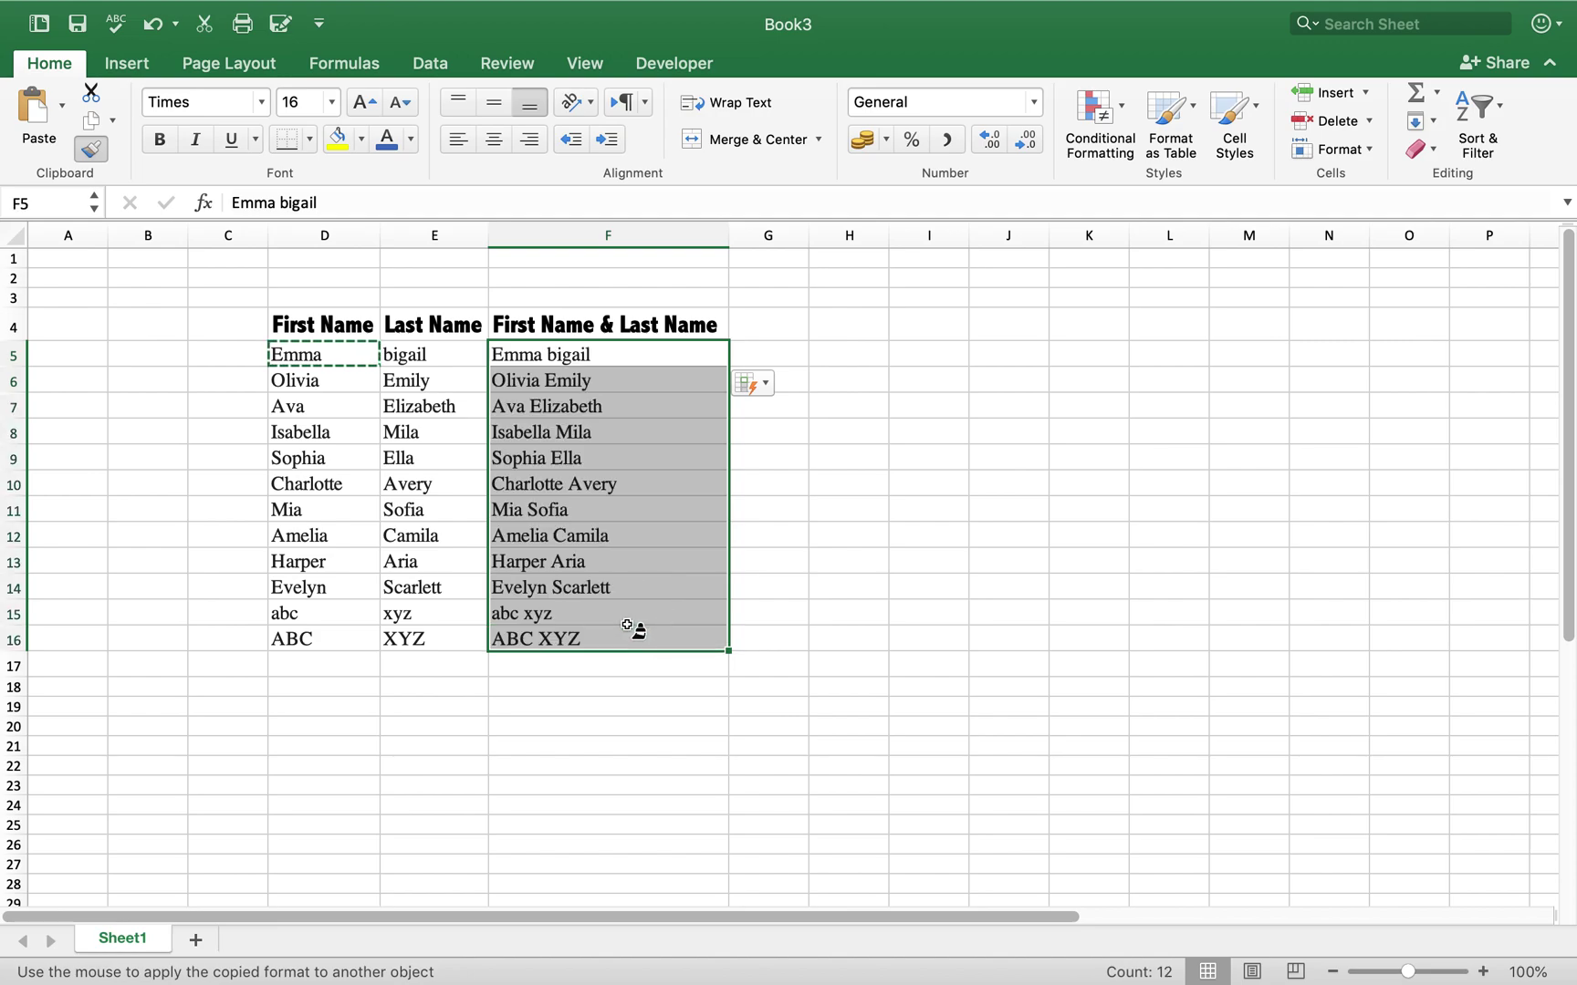
pyautogui.click(916, 538)
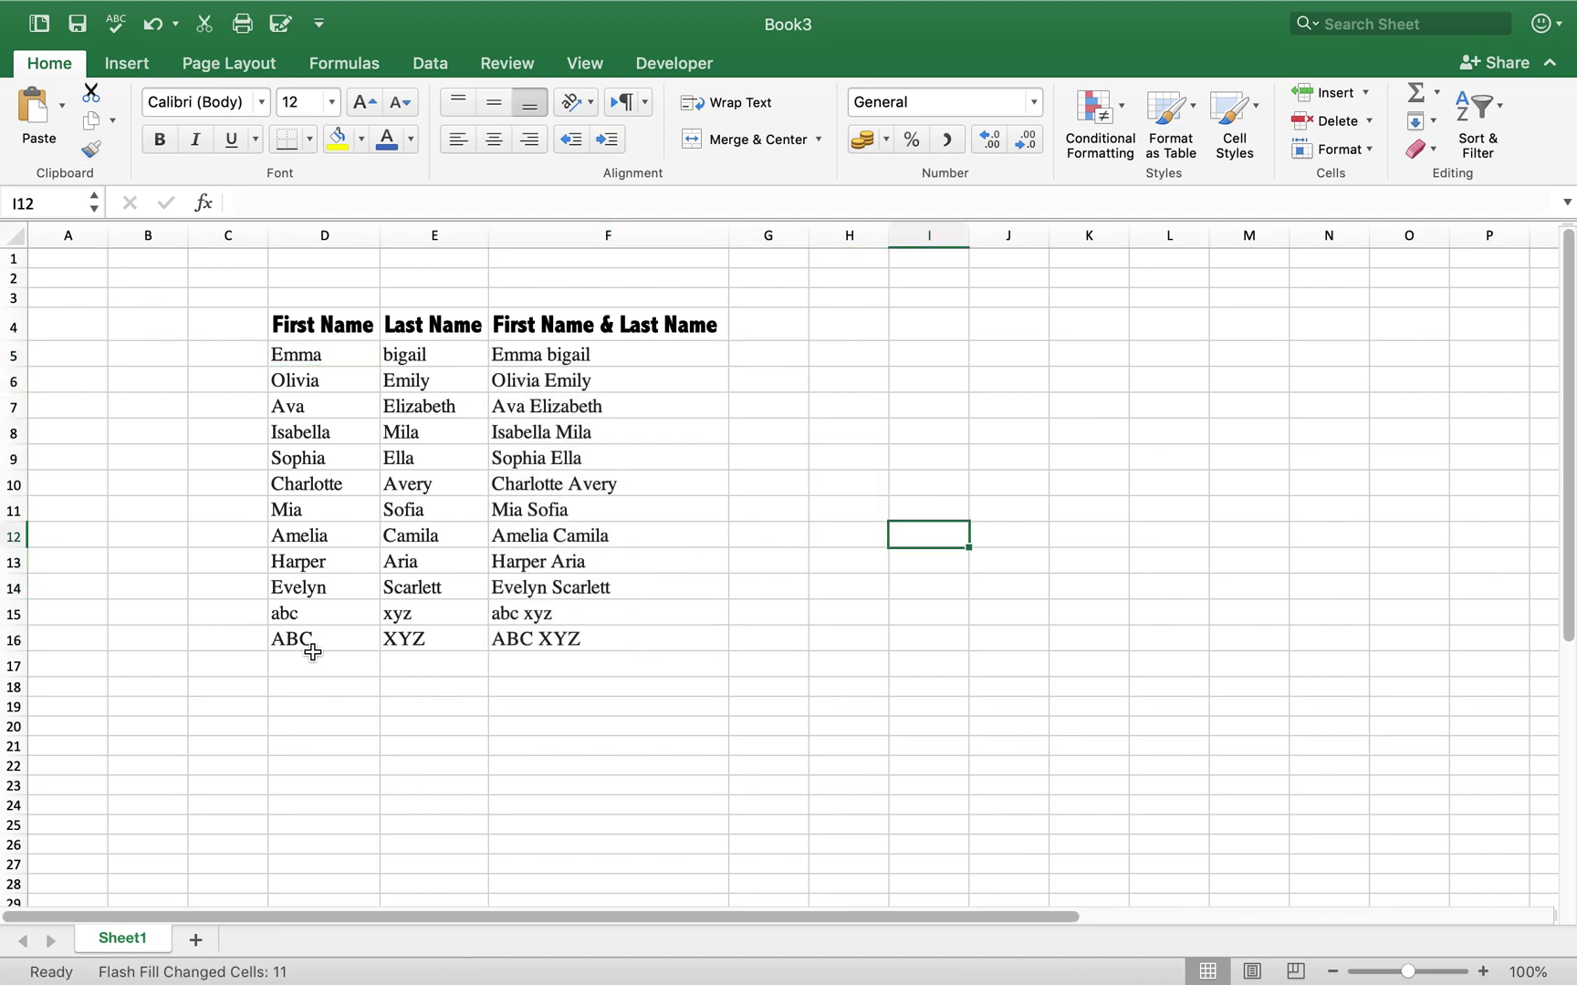